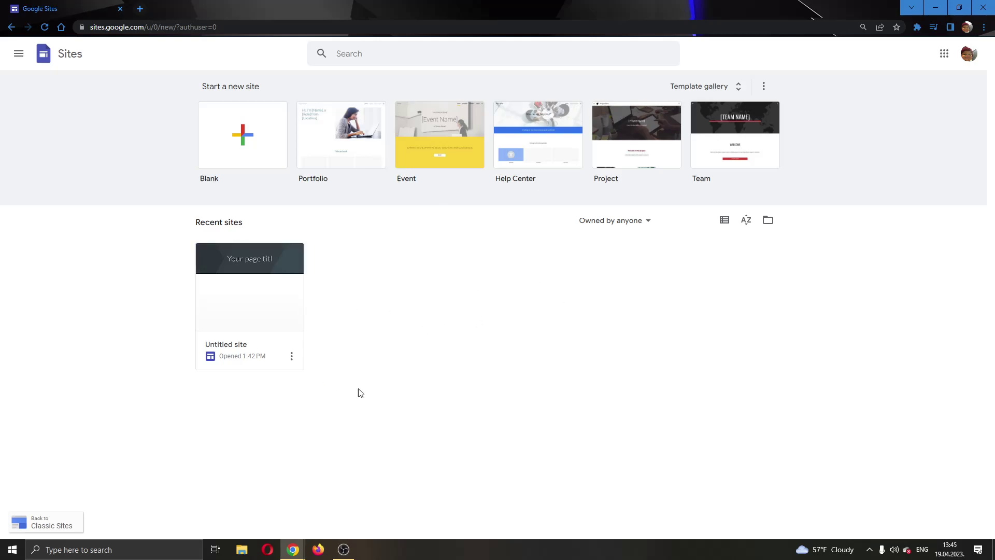
Open the Untitled site from Recent sites and select, then deselect, its default page title
left_click(263, 288)
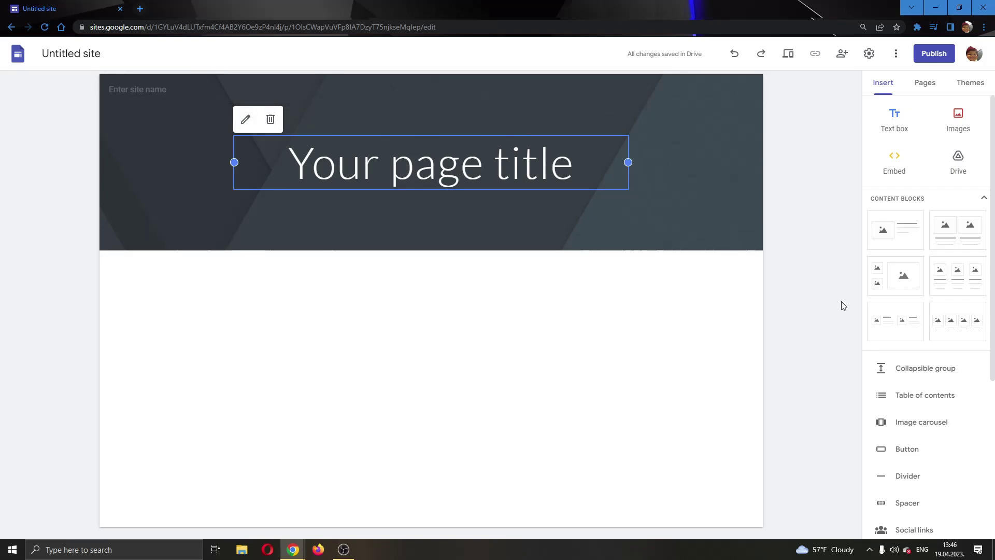
left_click(783, 280)
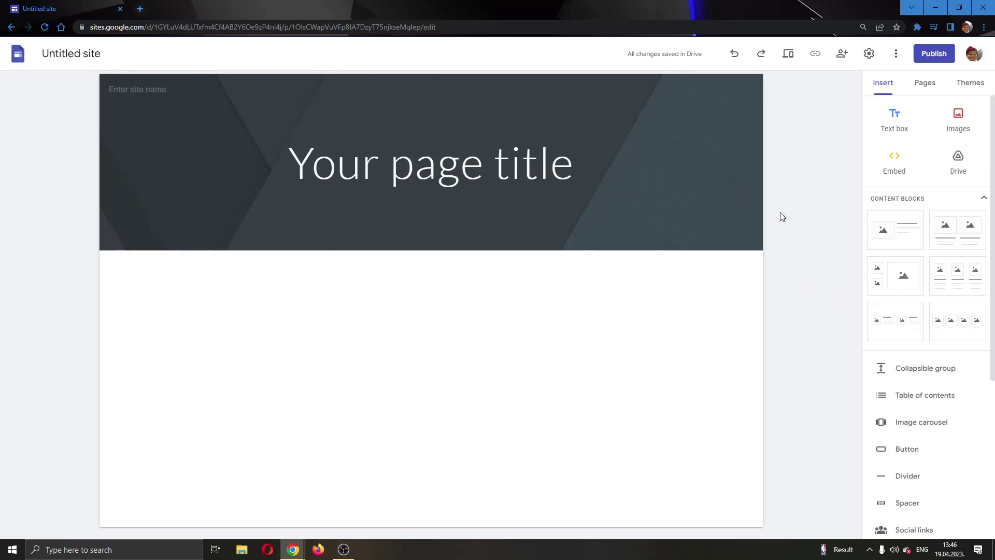
left_click(494, 167)
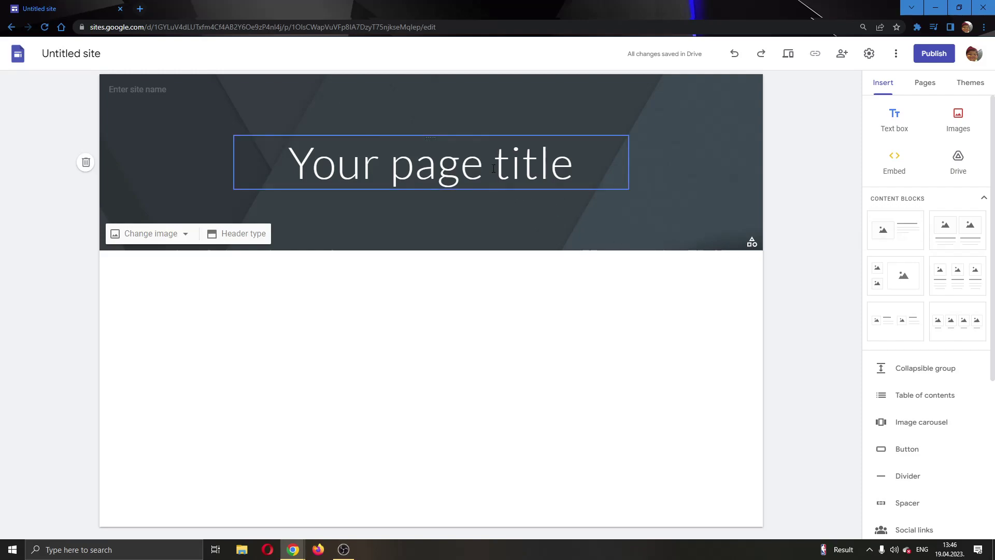
left_click(781, 216)
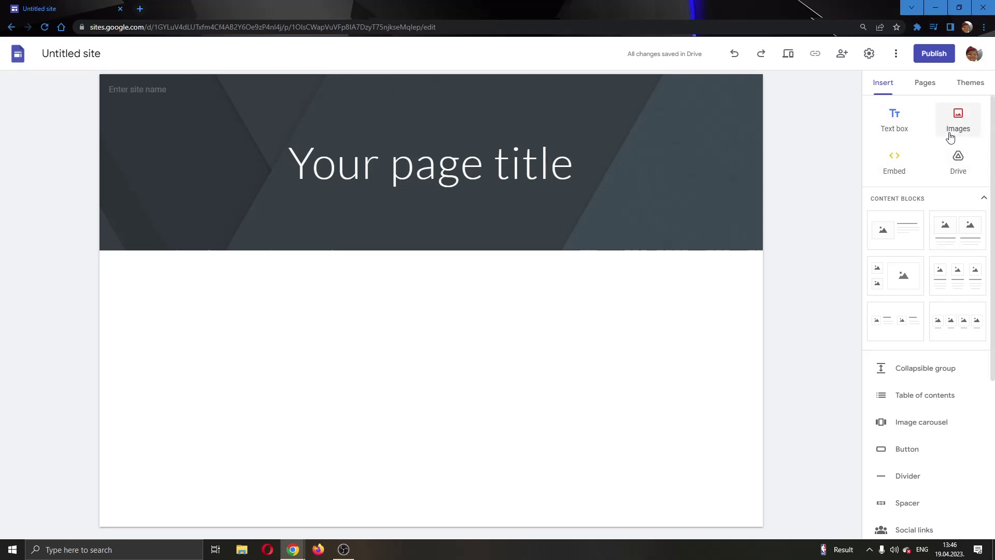
Insert a text box reading 'This is a tutorial' below the page header
left_click(906, 123)
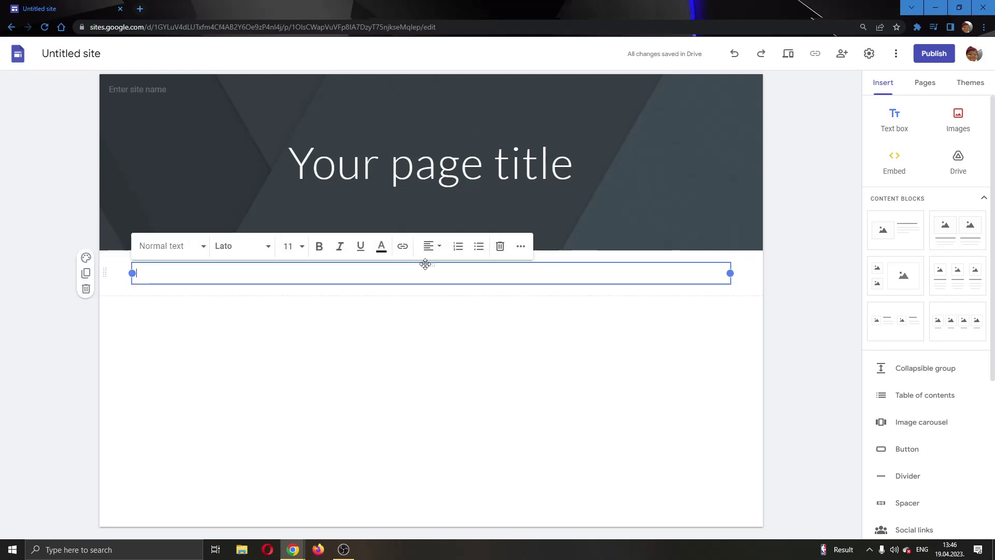
type("This is a tutorial")
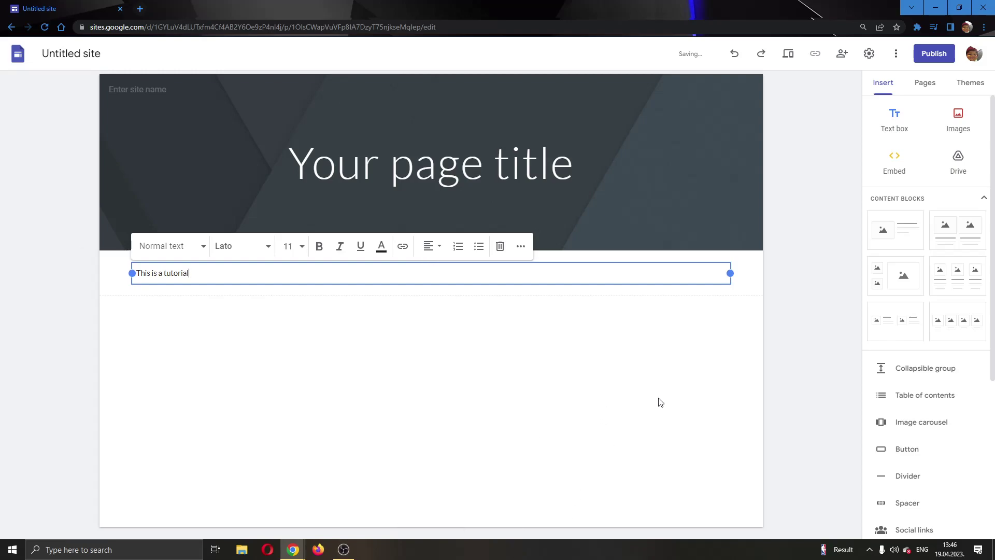
left_click(287, 319)
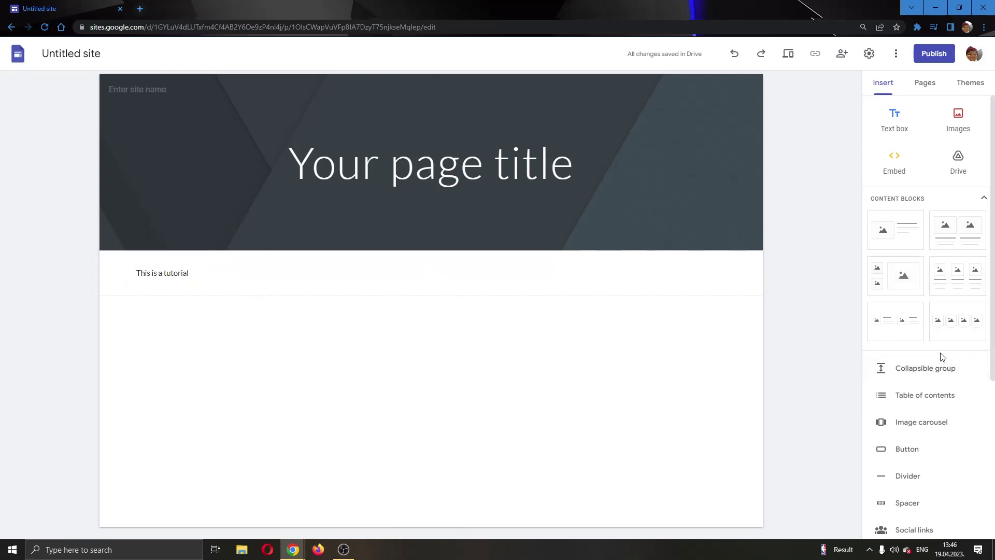
scroll(933, 312, "down", 6)
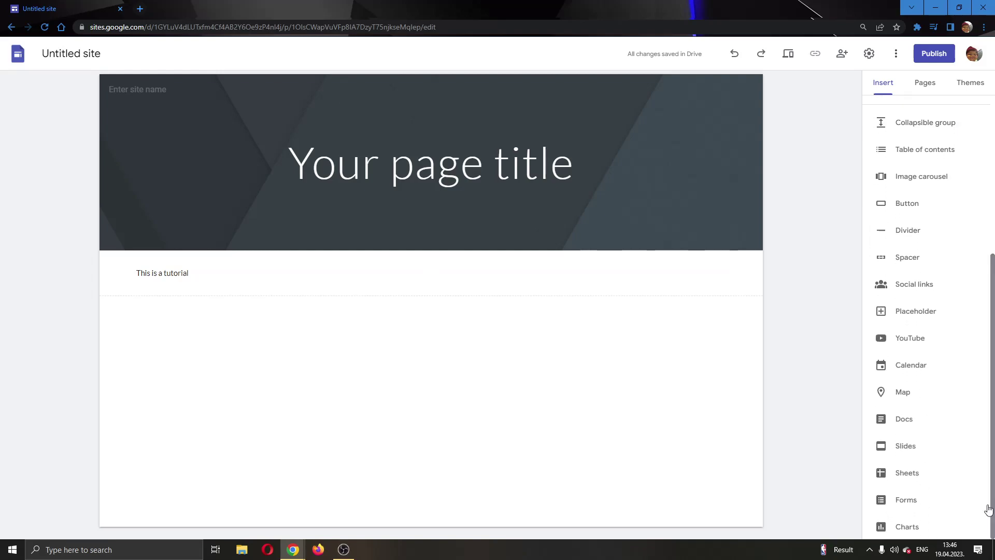
scroll(934, 311, "up", 6)
Create a new page named 'Todays page' from the Pages list
left_click(924, 83)
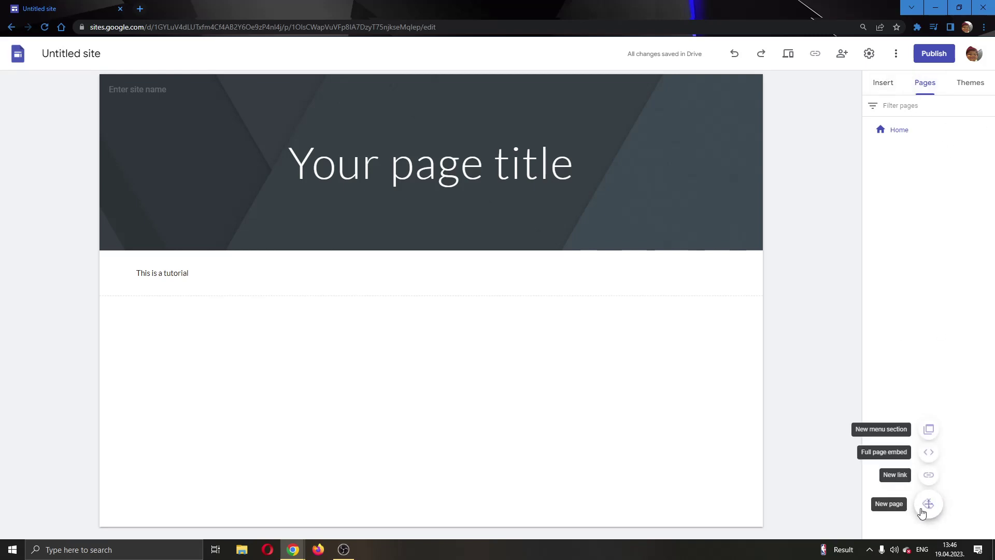
left_click(929, 504)
type("Todays page")
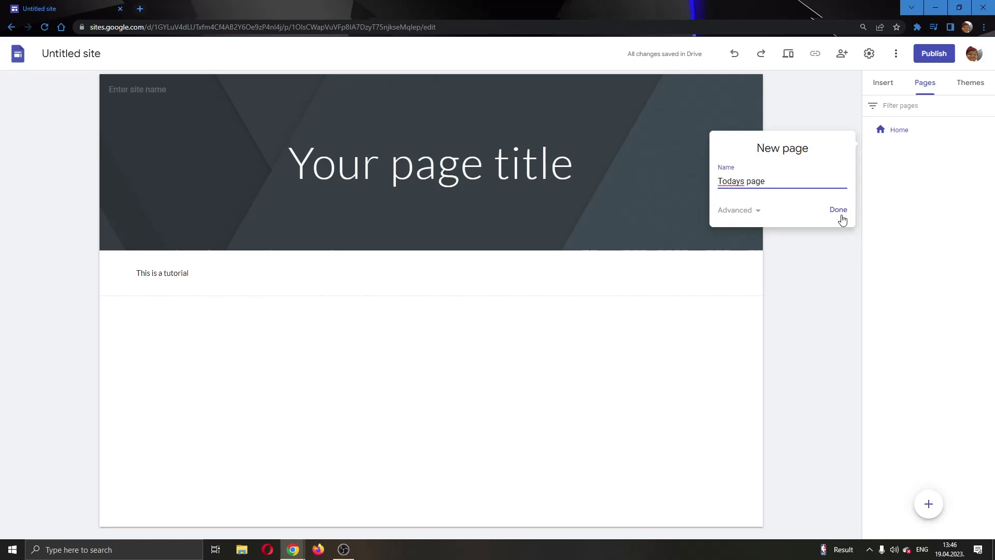
left_click(839, 209)
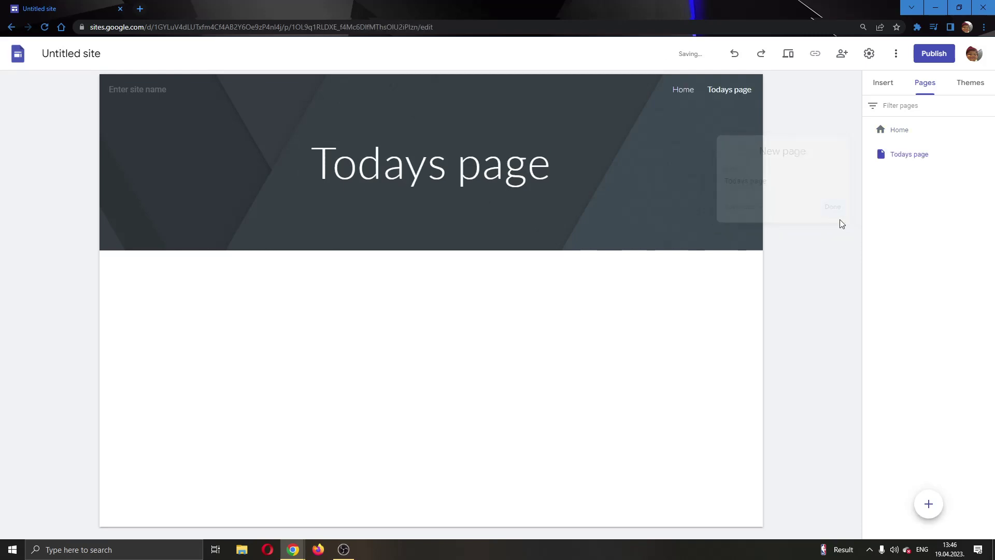
On the Home page, replace the title 'Your page title' with 'Youtube tutorial'
left_click(908, 131)
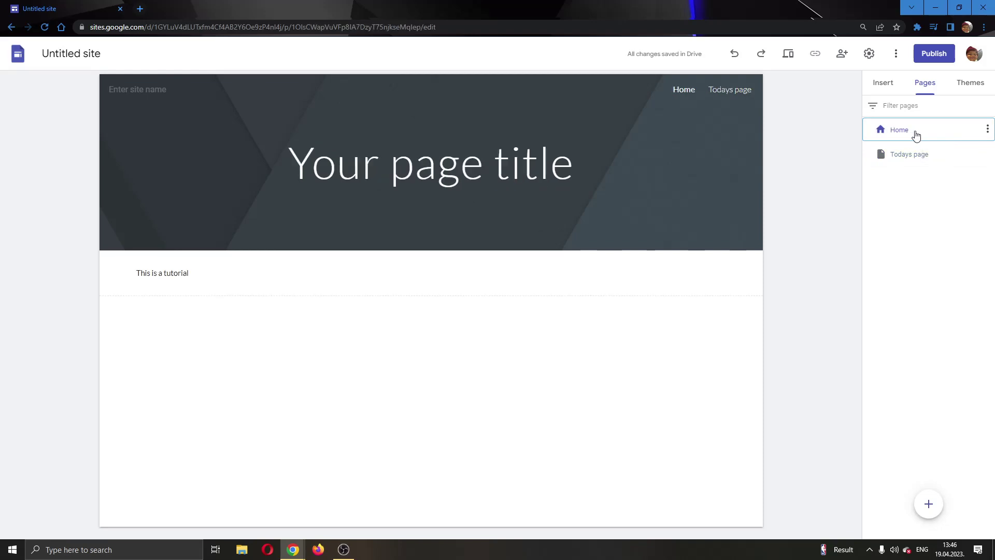
left_click(602, 163)
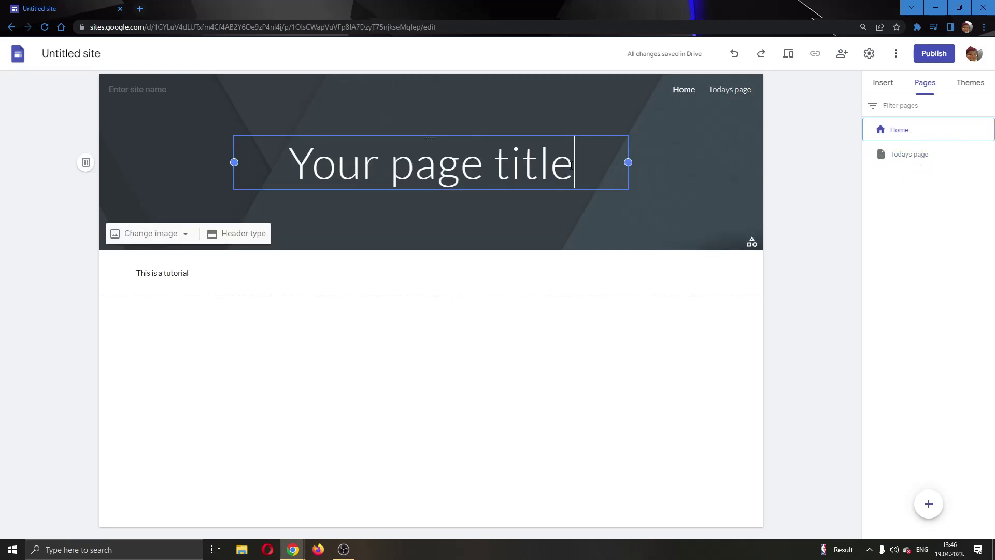
left_click_drag(603, 170, 221, 160)
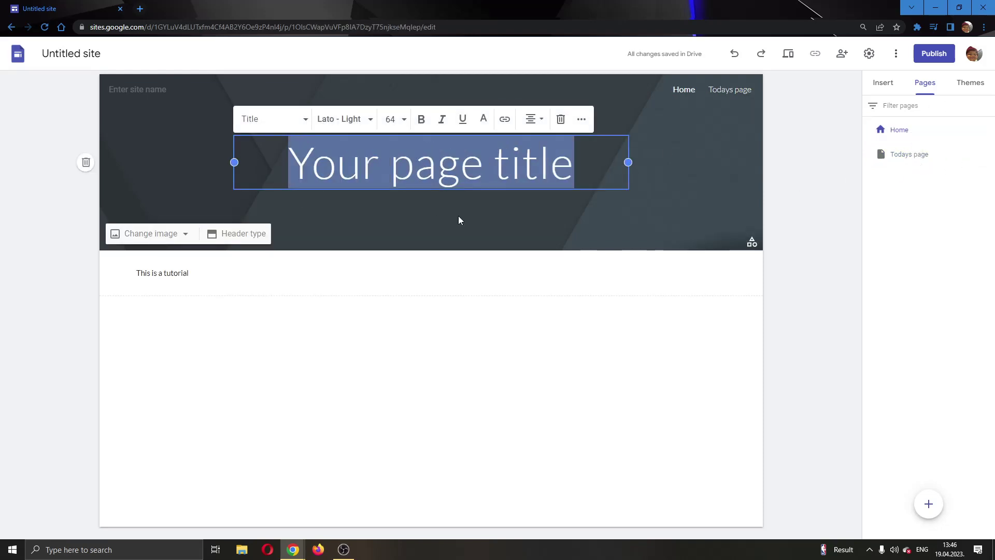
type("Youtube turto")
key("BackSpace")
key("BackSpace")
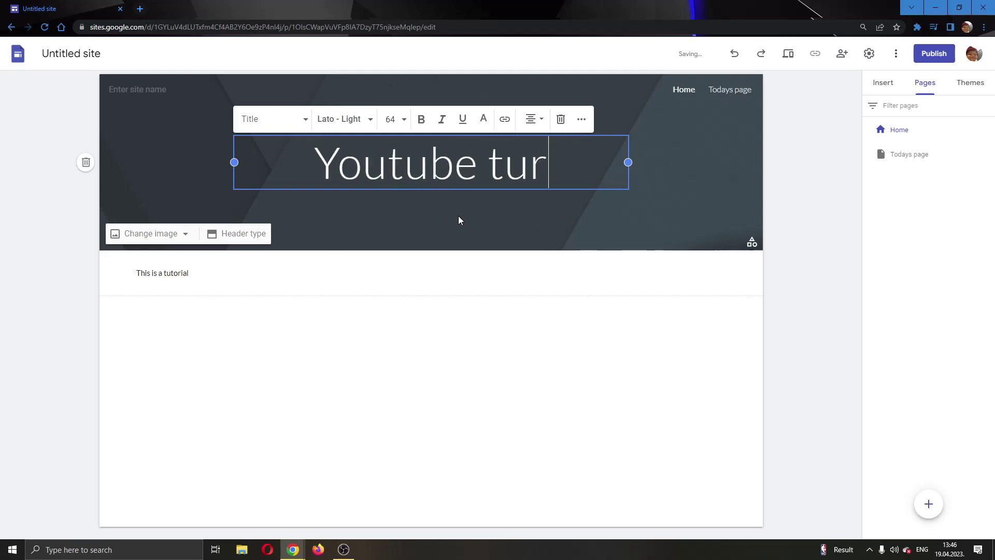
key("BackSpace")
type("torial")
left_click(457, 216)
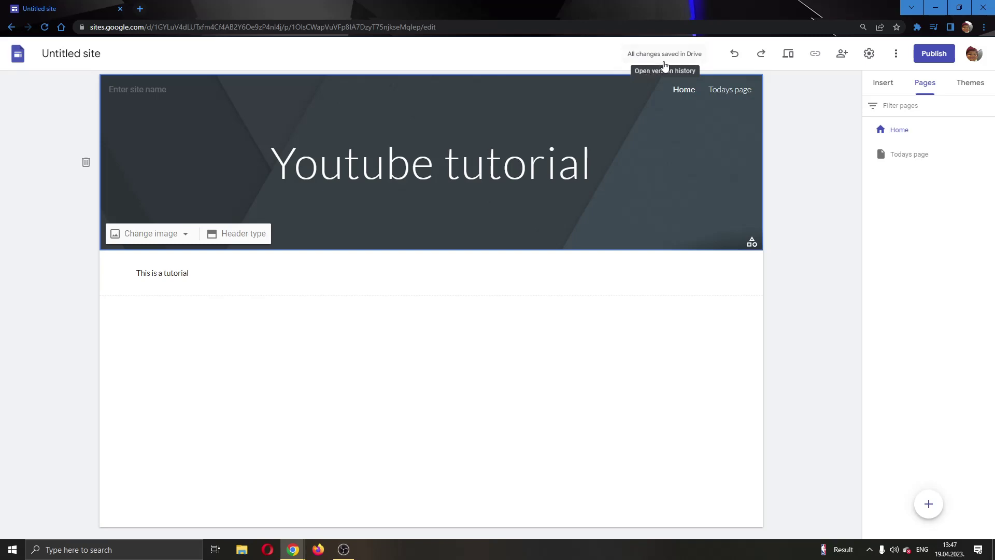
Select and deselect the title box, then show the Insert panel's content blocks and YouTube embeds
left_click(440, 204)
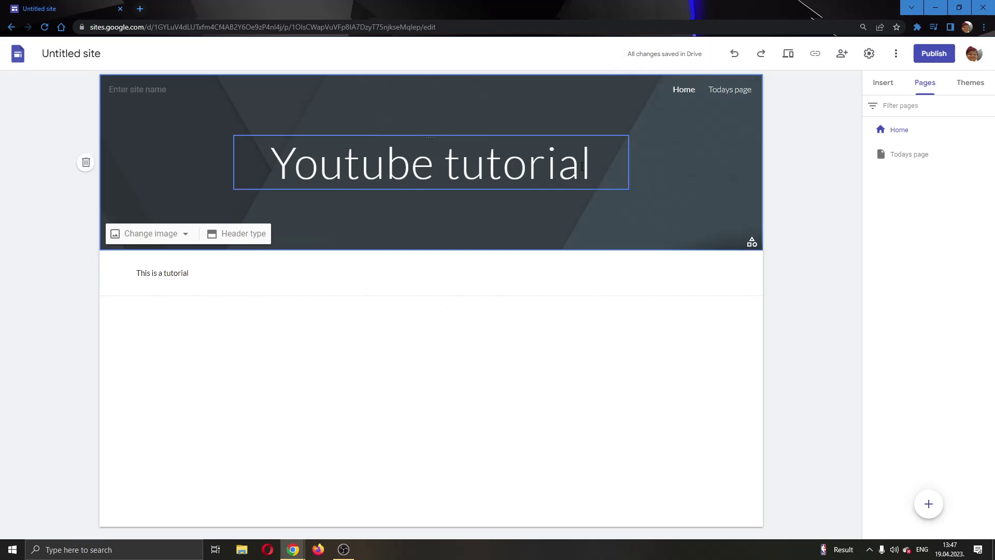
left_click(781, 117)
left_click(883, 83)
scroll(926, 272, "down", 5)
scroll(925, 272, "down", 3)
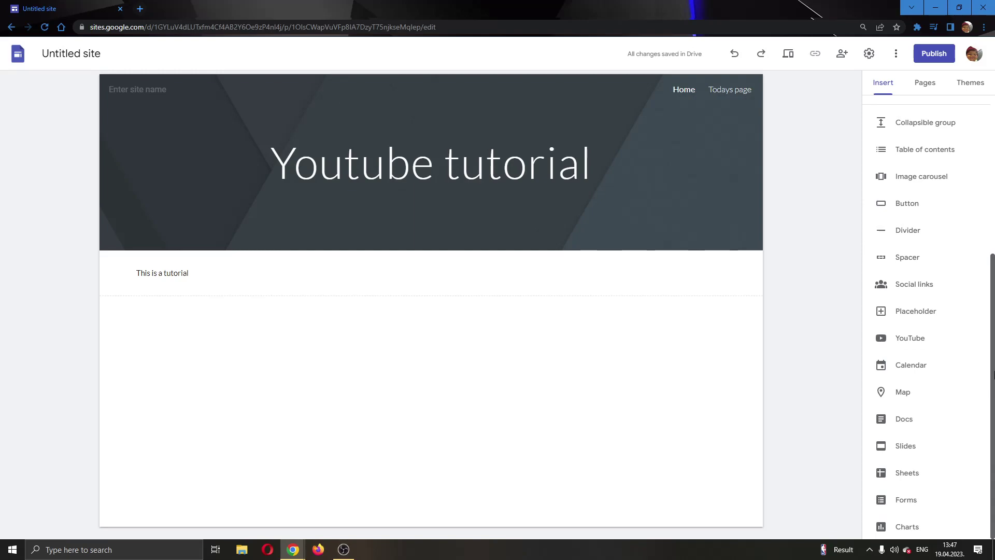
scroll(926, 272, "up", 8)
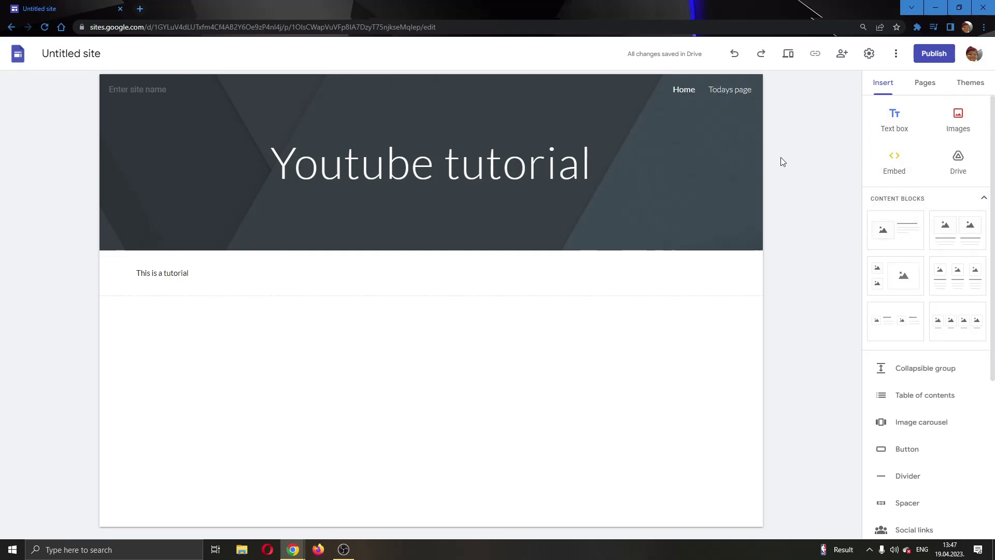